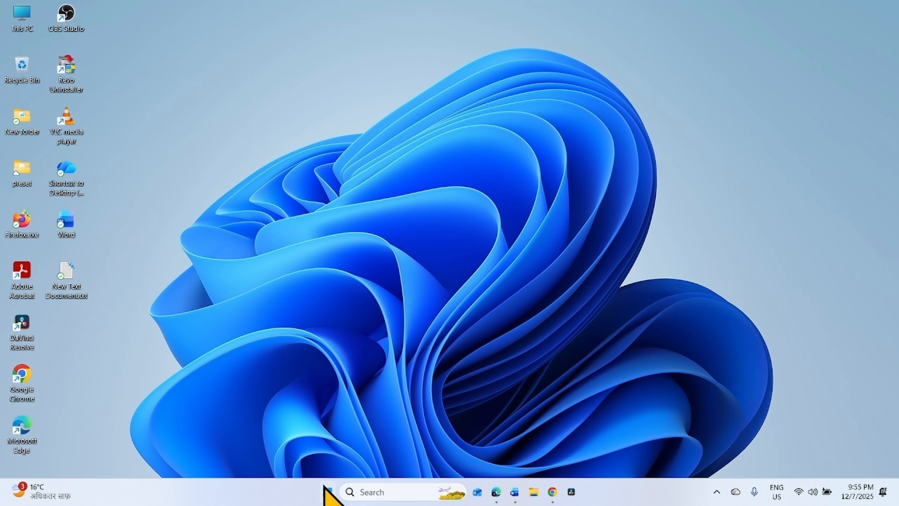
# - Open Settings and go to the System troubleshooting page
pyautogui.click(326, 488)
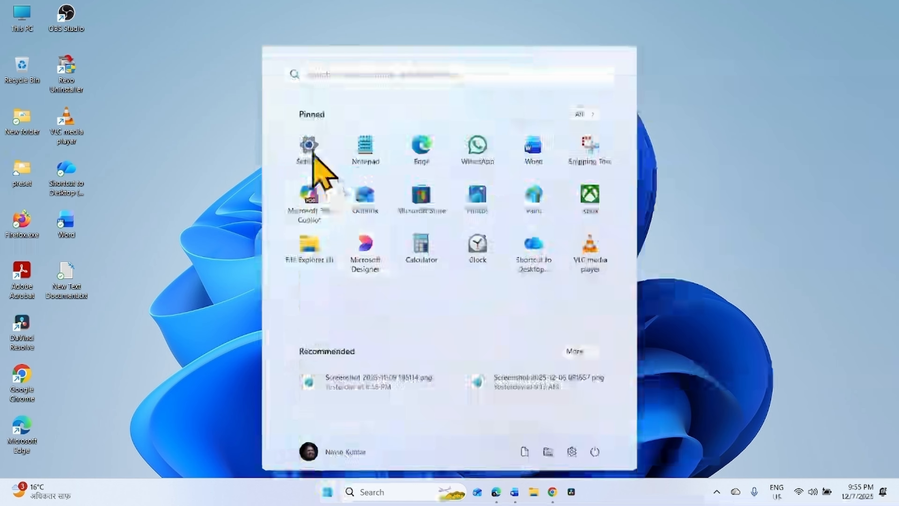
pyautogui.click(309, 149)
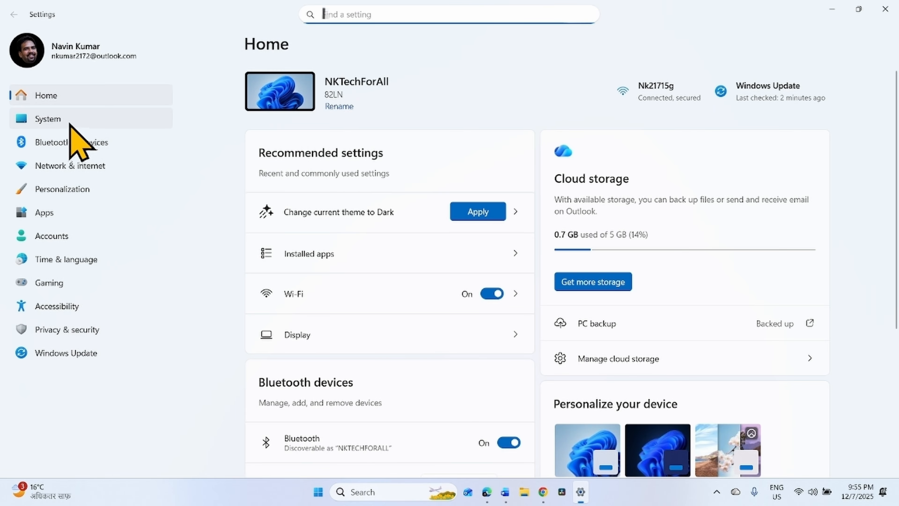
pyautogui.click(69, 123)
pyautogui.scroll(-10, 439, 256)
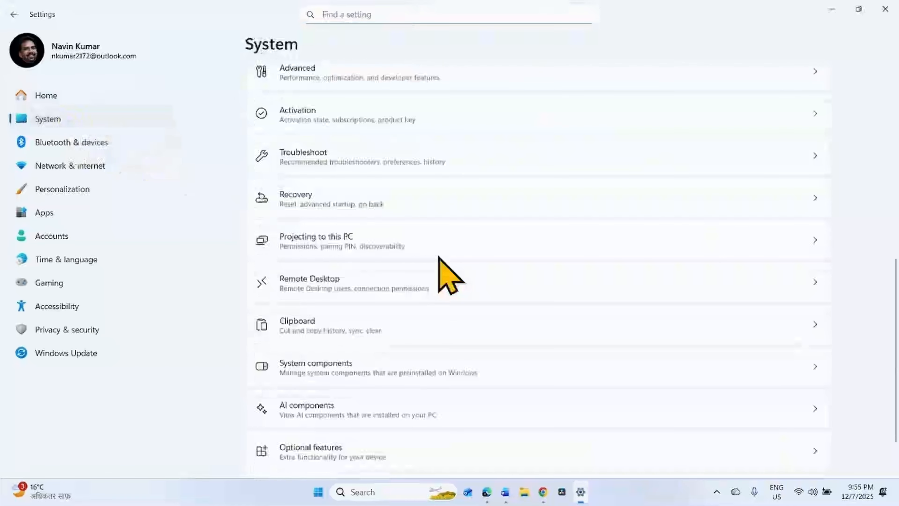
pyautogui.click(333, 152)
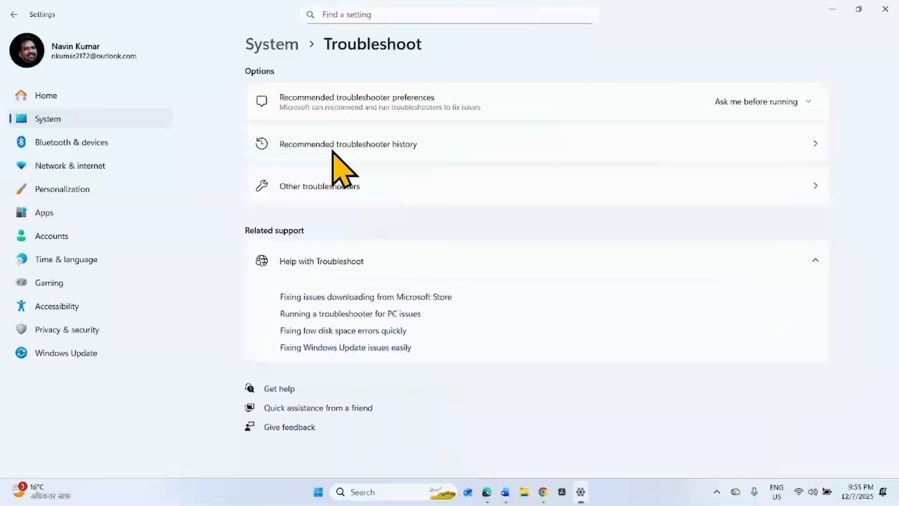
# - Run the Windows Update troubleshooter, choosing "I can't download, install, or uninstall an update" and allowing the automated diagnostic
pyautogui.click(357, 193)
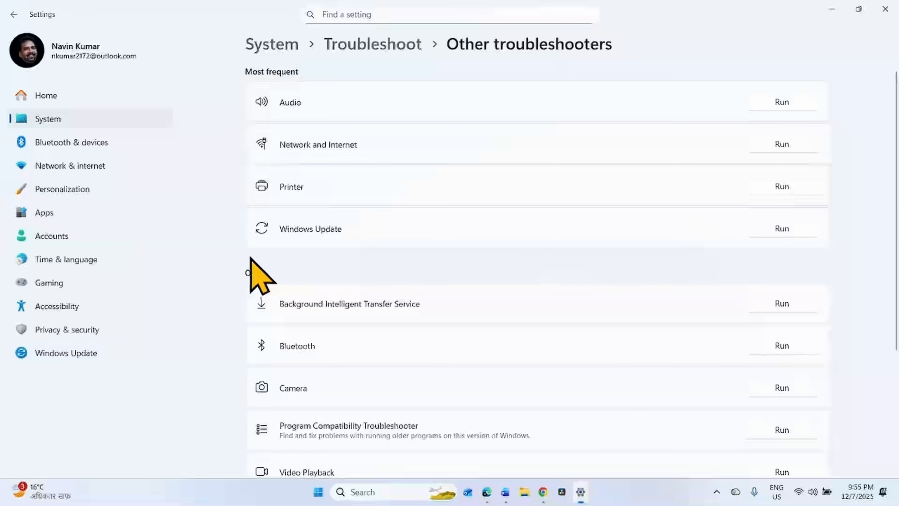
pyautogui.click(795, 229)
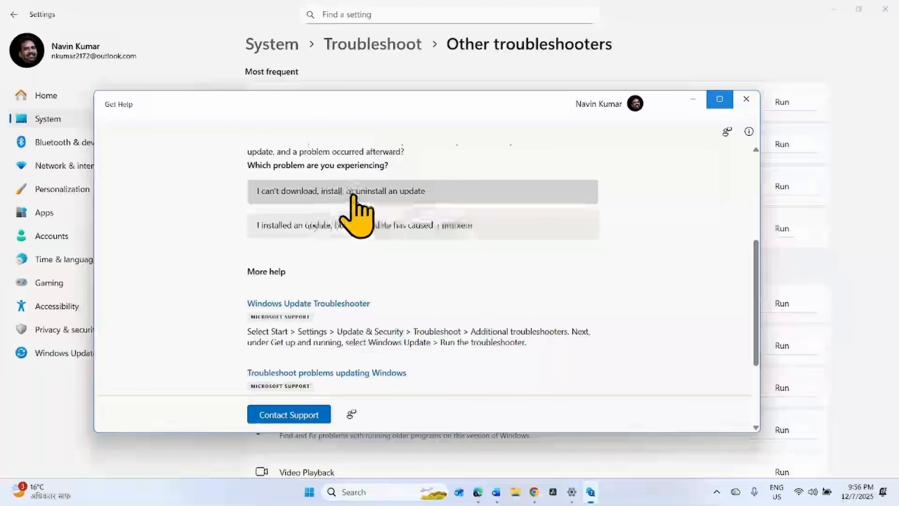
pyautogui.click(380, 195)
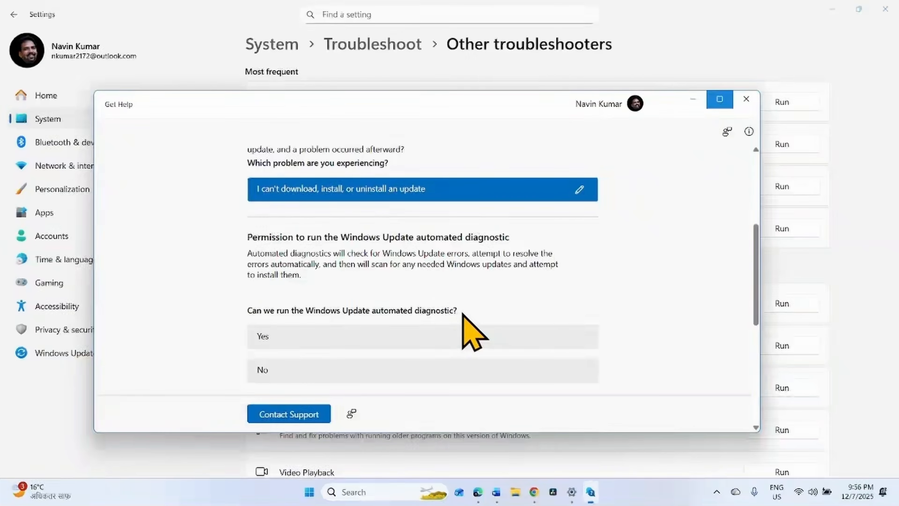
pyautogui.click(460, 335)
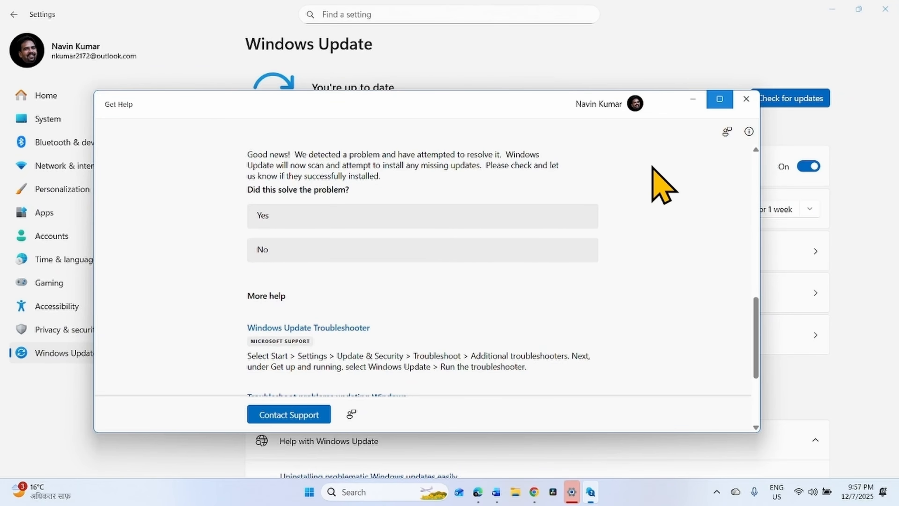
# - Close the Get Help window and check for Windows updates
pyautogui.click(746, 99)
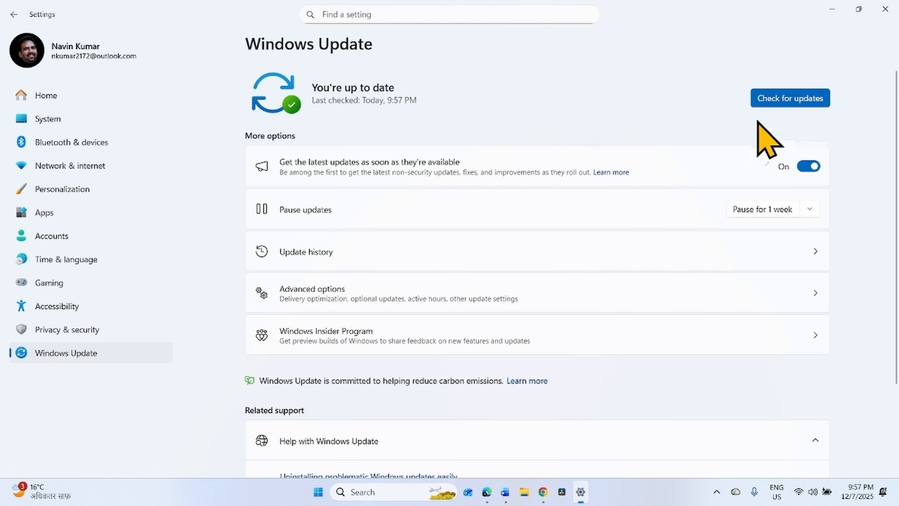
pyautogui.click(798, 104)
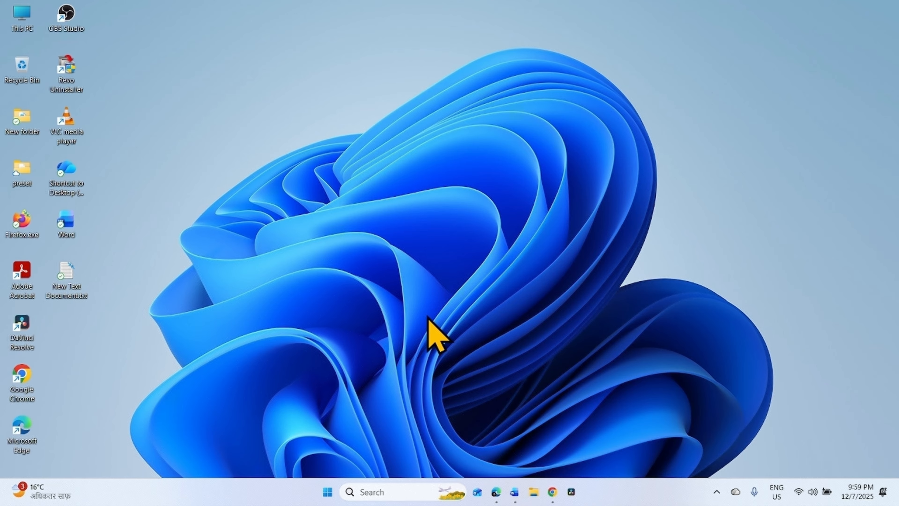
# - Open a new Chrome window and maximize it
pyautogui.rightClick(550, 489)
pyautogui.click(512, 364)
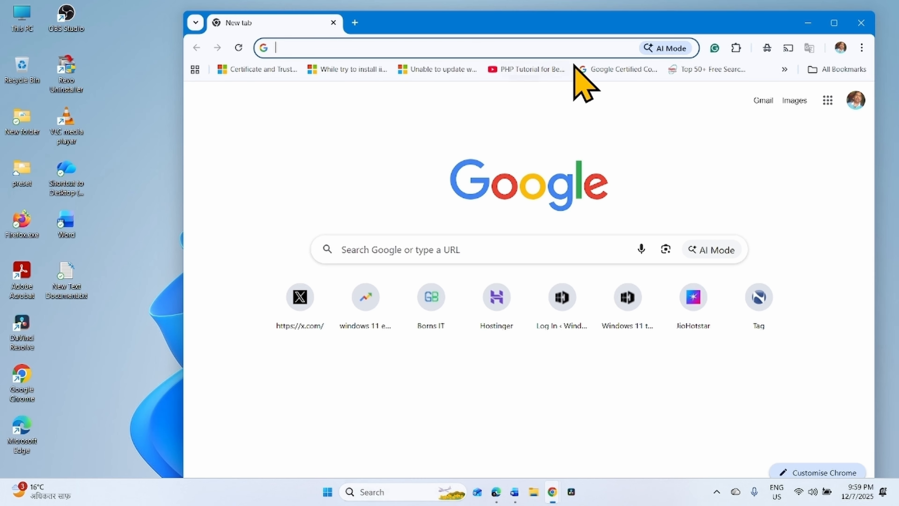
pyautogui.click(834, 22)
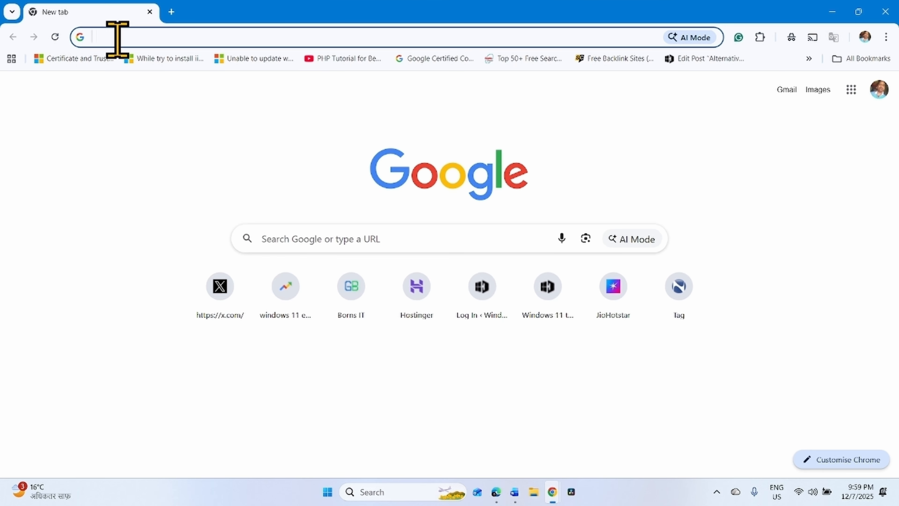
# - Search Google for "windows 11 download"
pyautogui.write('wind')
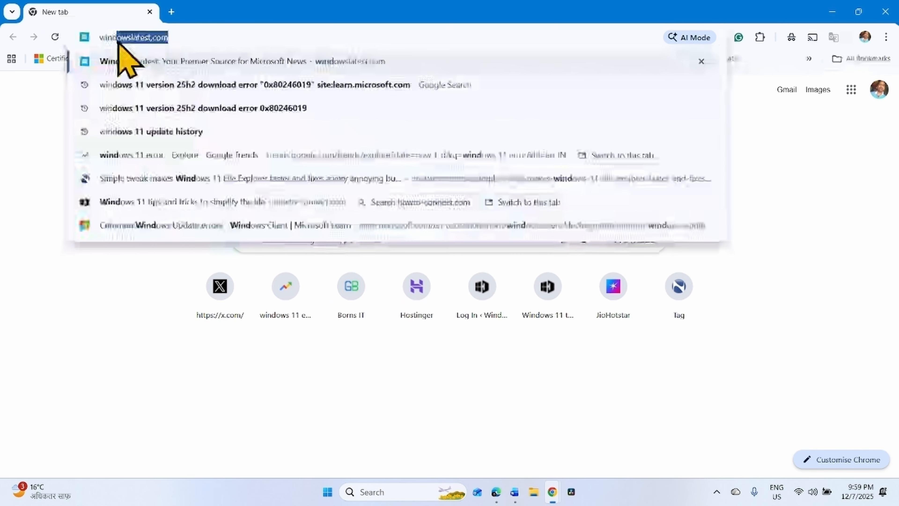
pyautogui.write('ows 11 download')
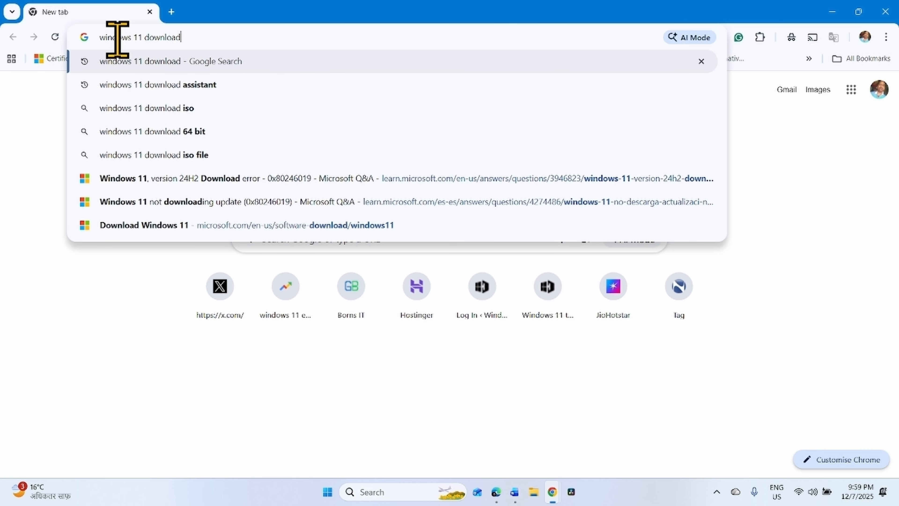
pyautogui.press('Return')
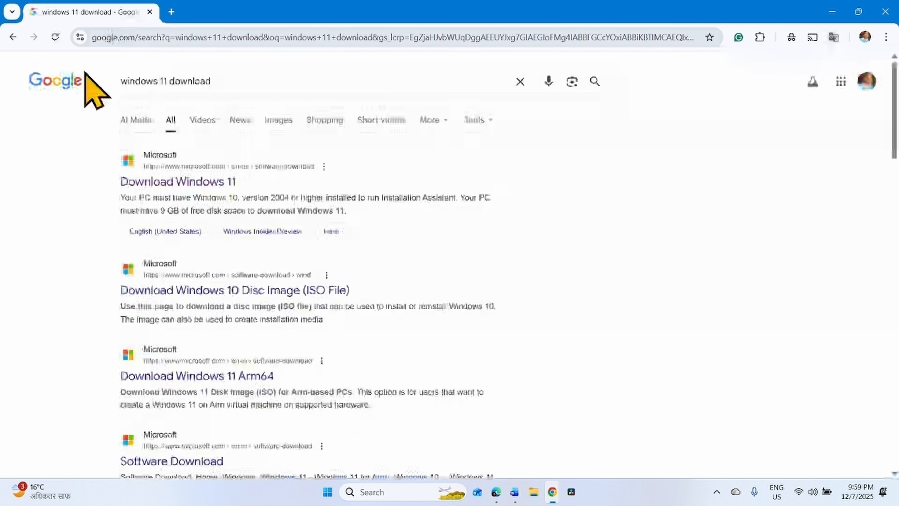
# - Open Microsoft's Download Windows 11 page and download the media creation tool under Create Windows 11 Installation Media
pyautogui.click(157, 181)
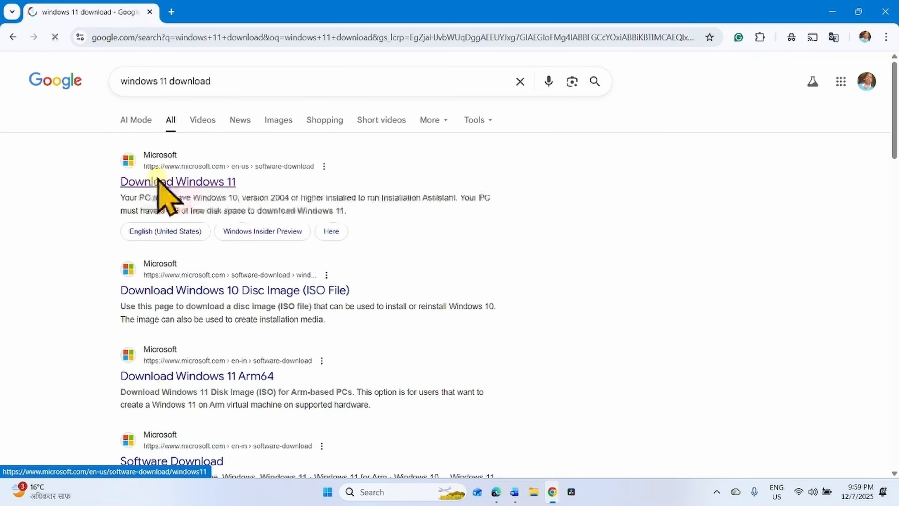
pyautogui.scroll(-10, 381, 331)
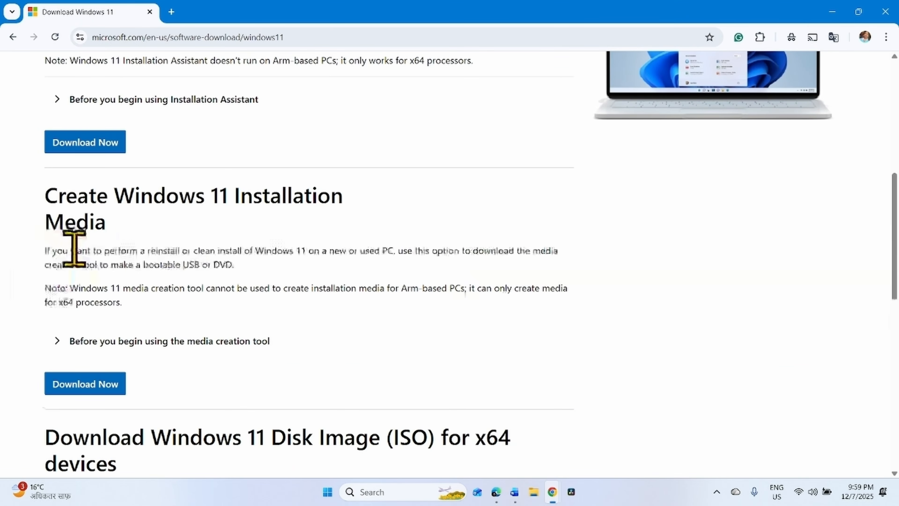
pyautogui.click(74, 386)
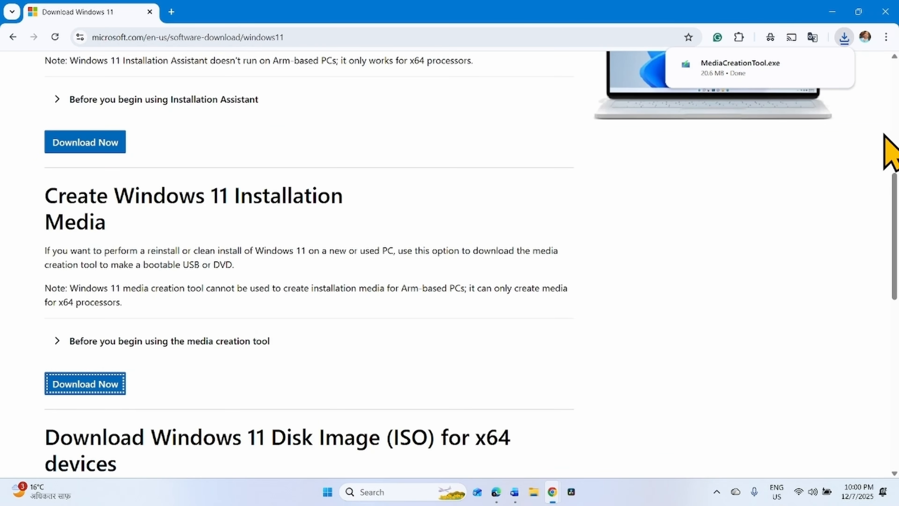
# - Launch the downloaded MediaCreationTool.exe and minimize the browser
pyautogui.moveTo(770, 67)
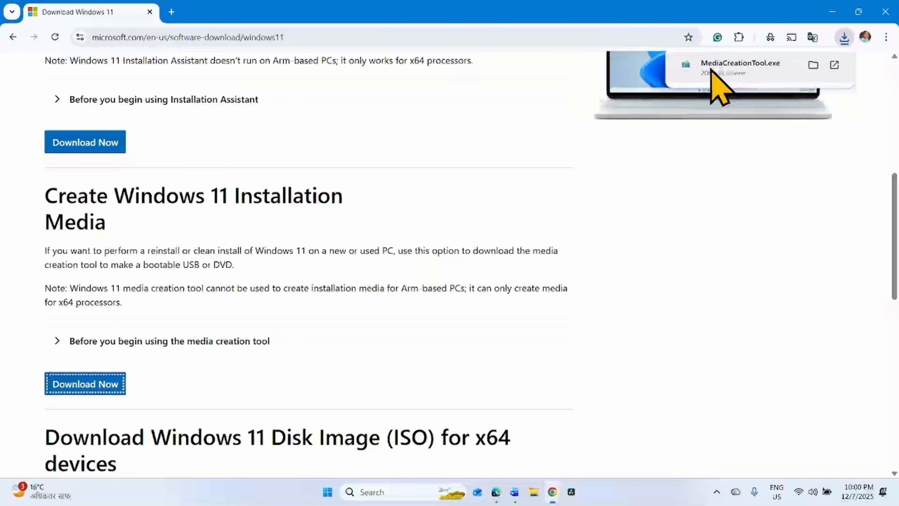
pyautogui.click(771, 68)
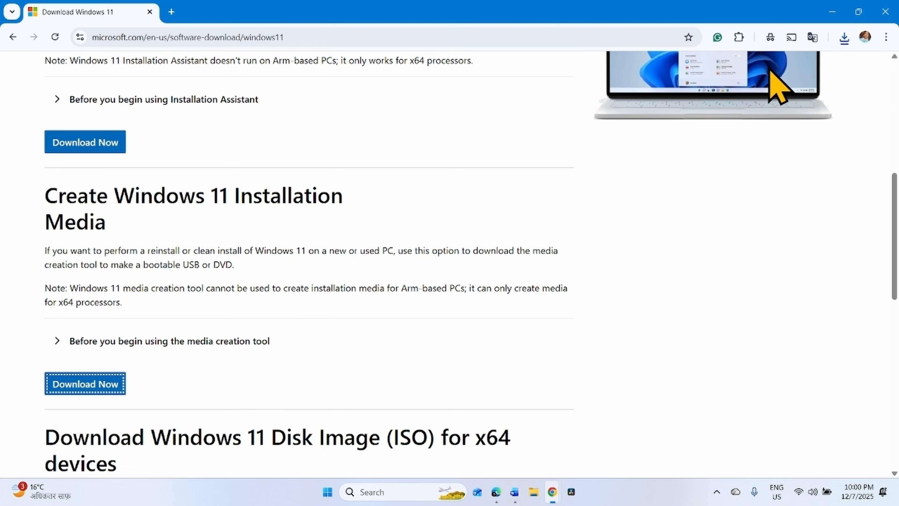
pyautogui.click(839, 12)
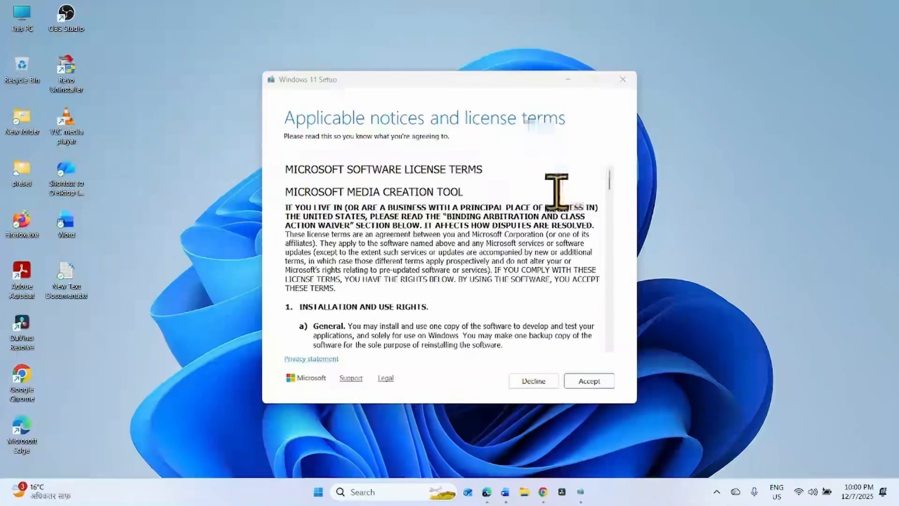
# - Accept the license terms, keep the recommended language and edition, and choose ISO file as the media
pyautogui.click(599, 382)
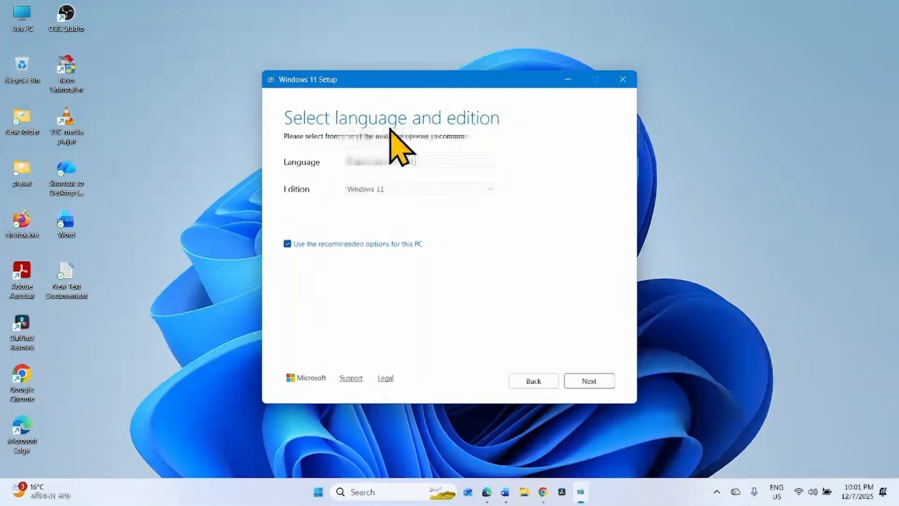
pyautogui.click(588, 382)
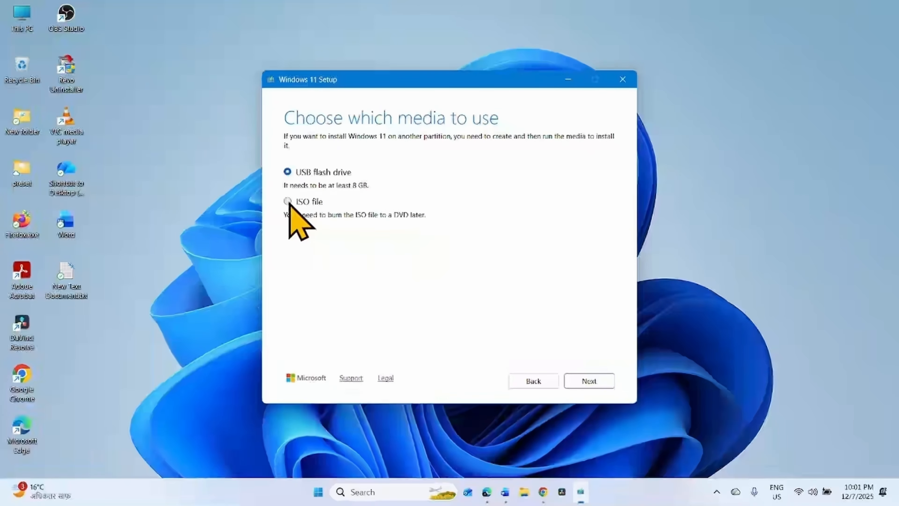
pyautogui.click(288, 201)
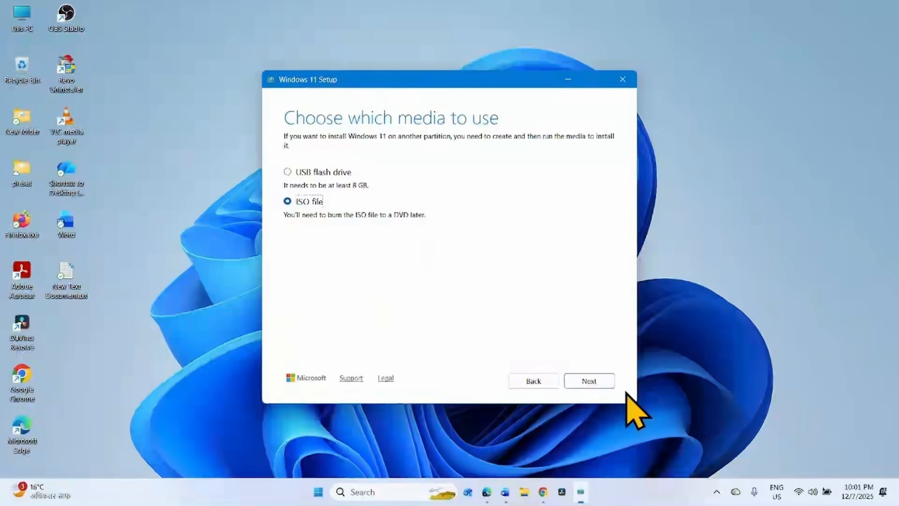
pyautogui.click(589, 381)
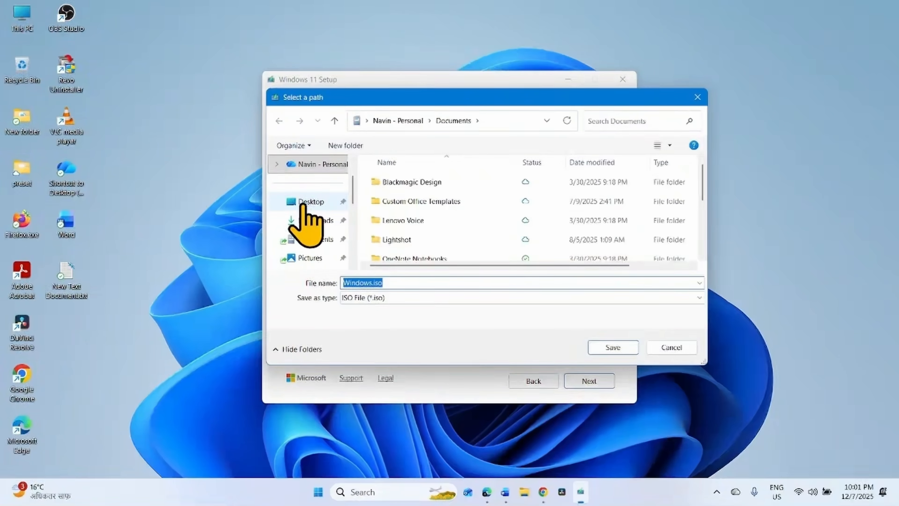
# - Save the ISO as Windows.iso on the Desktop and finish the media creation tool
pyautogui.click(304, 205)
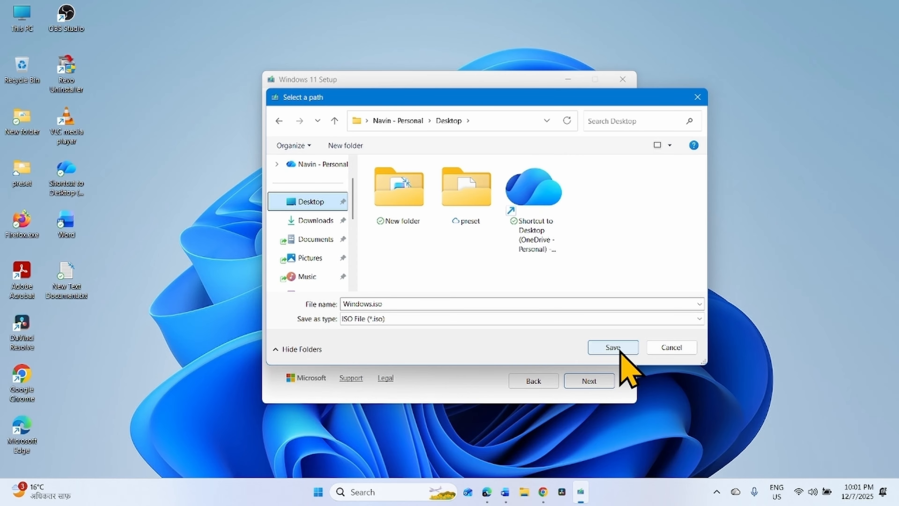
pyautogui.click(613, 346)
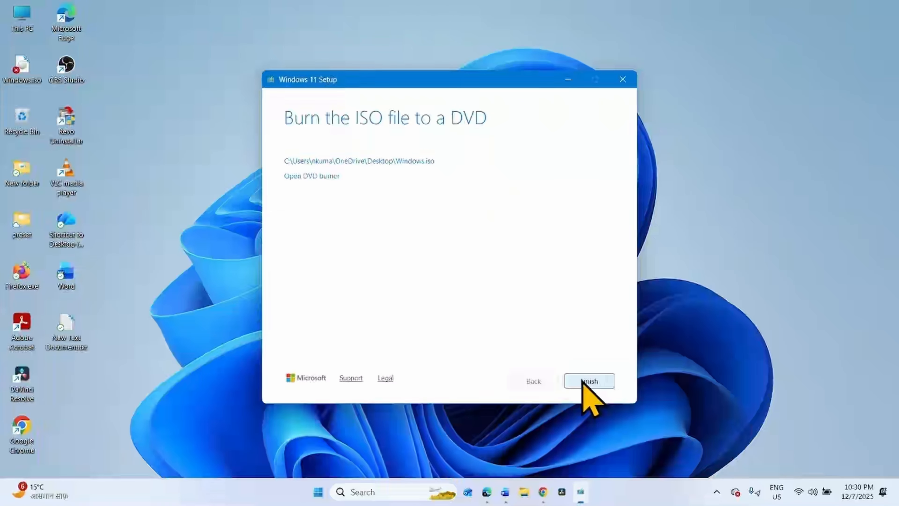
pyautogui.click(583, 384)
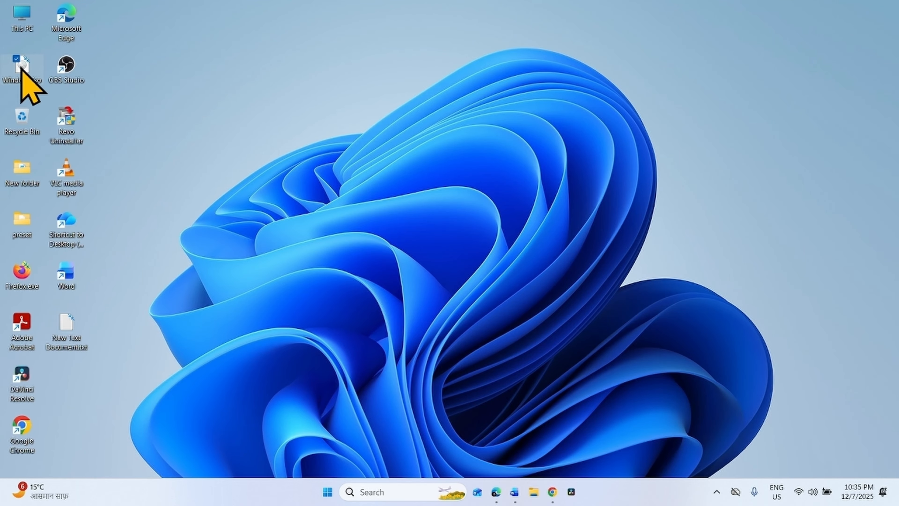
# - Mount Windows.iso from the Desktop and maximize the opened DVD drive window
pyautogui.rightClick(21, 68)
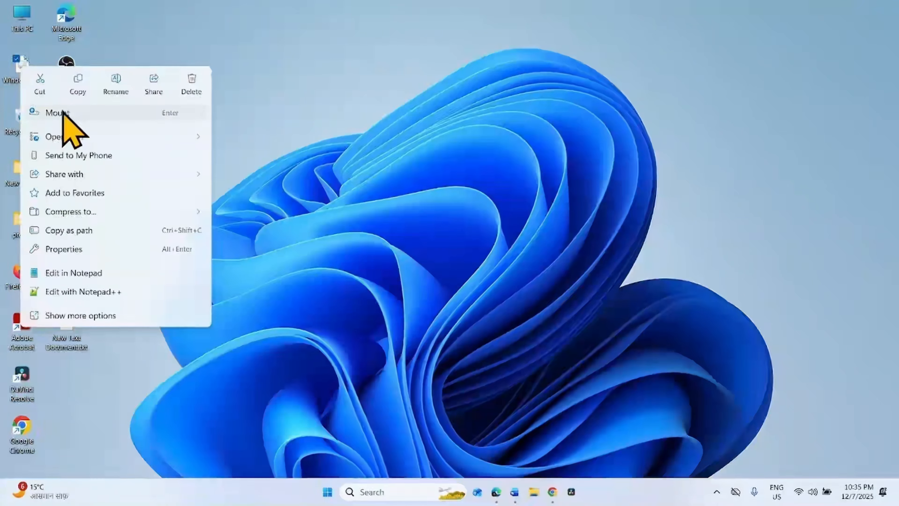
pyautogui.click(63, 112)
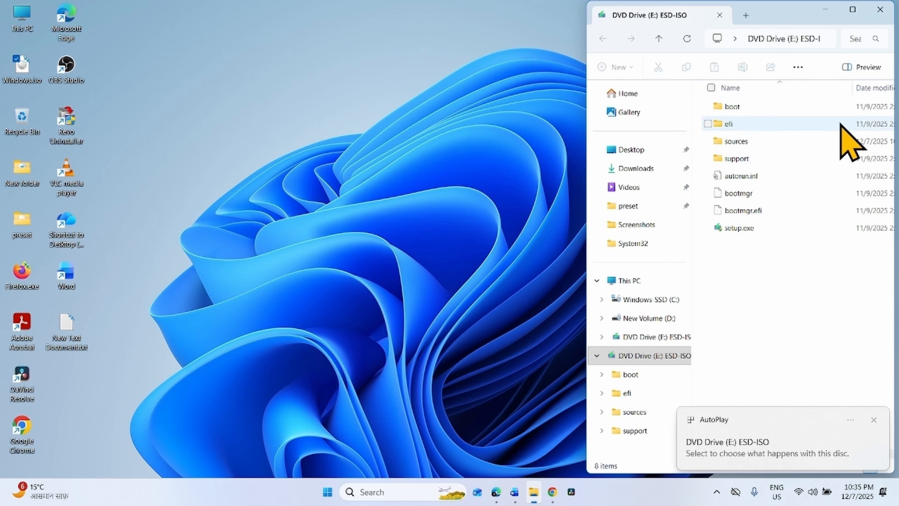
pyautogui.click(852, 9)
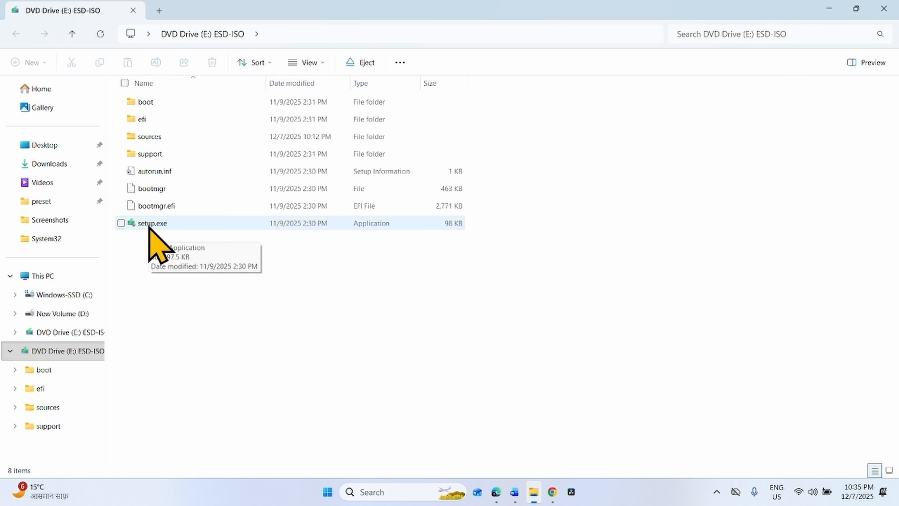
# - Launch setup.exe from the mounted DVD drive
pyautogui.click(150, 226)
pyautogui.rightClick(150, 227)
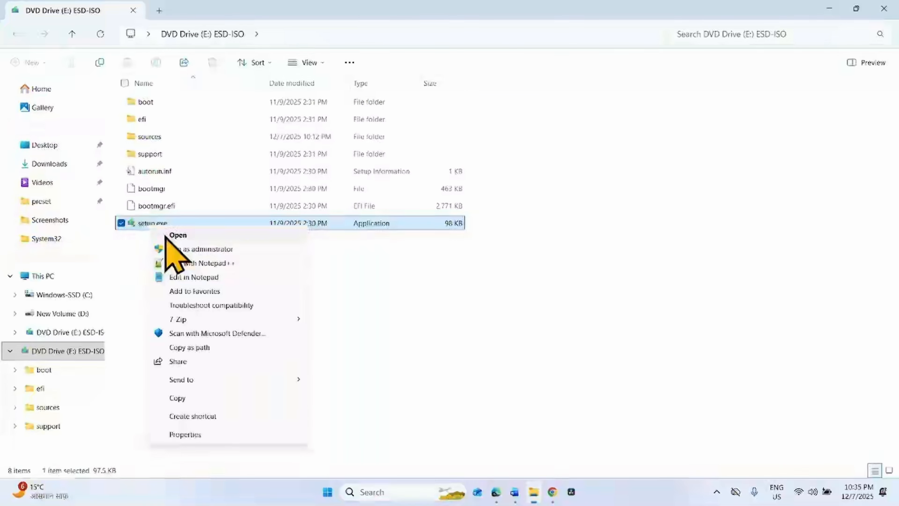
pyautogui.press('Escape')
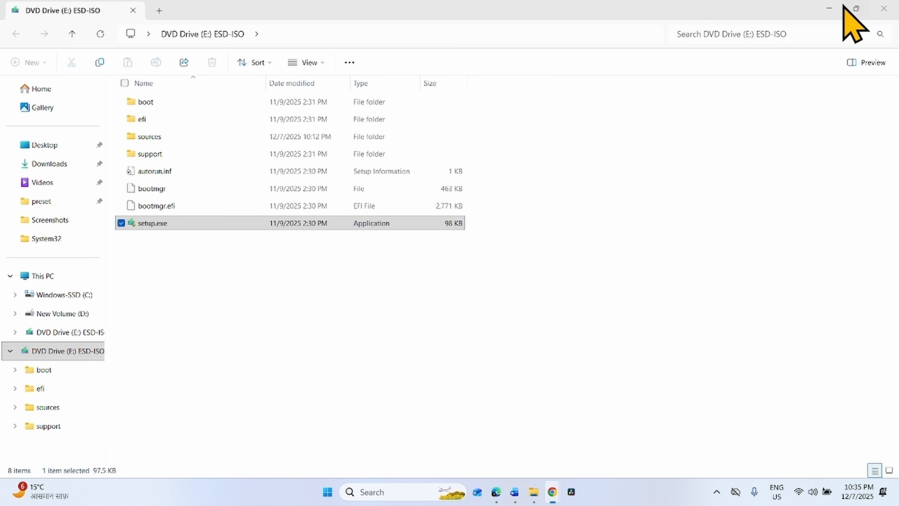
pyautogui.click(856, 9)
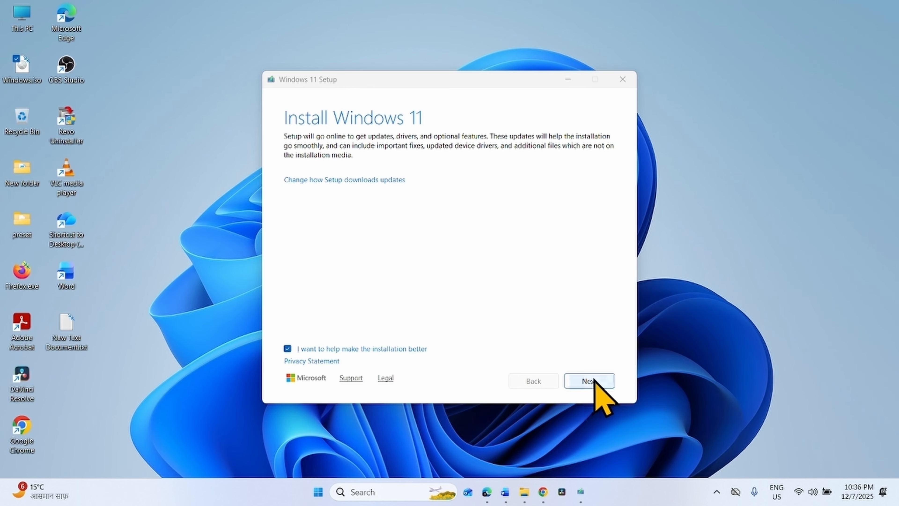
# - Proceed through Windows 11 Setup, accept the license terms, and start the installation keeping personal files and apps
pyautogui.click(589, 380)
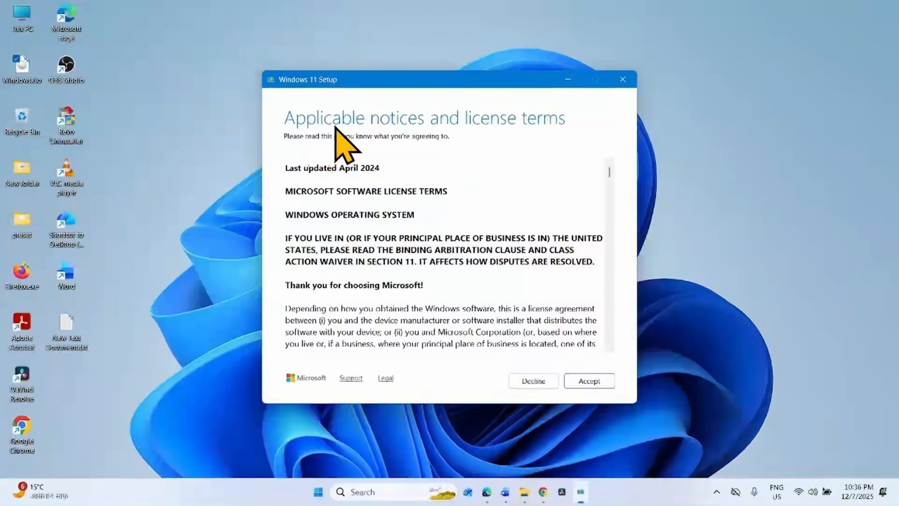
pyautogui.click(585, 385)
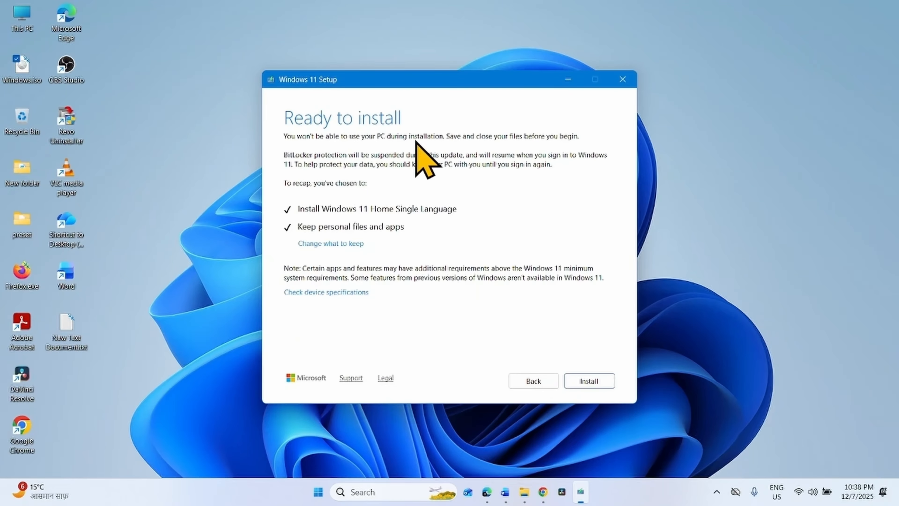
pyautogui.click(582, 383)
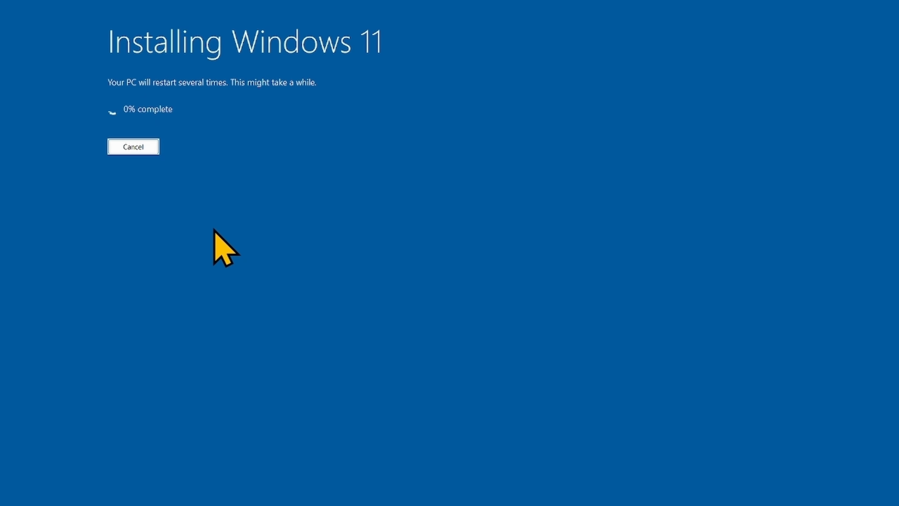